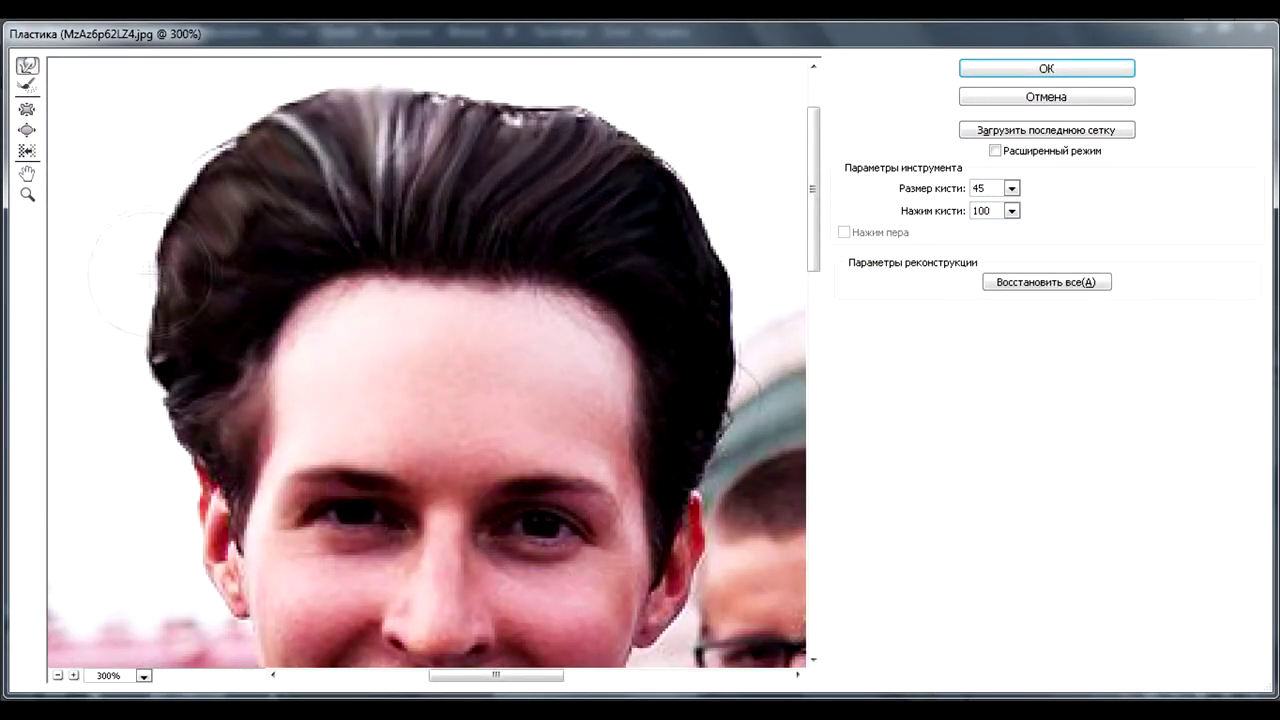
Scroll the Liquify preview while warping the left man's hair, face and chin.
scroll(426, 360, "down", 2)
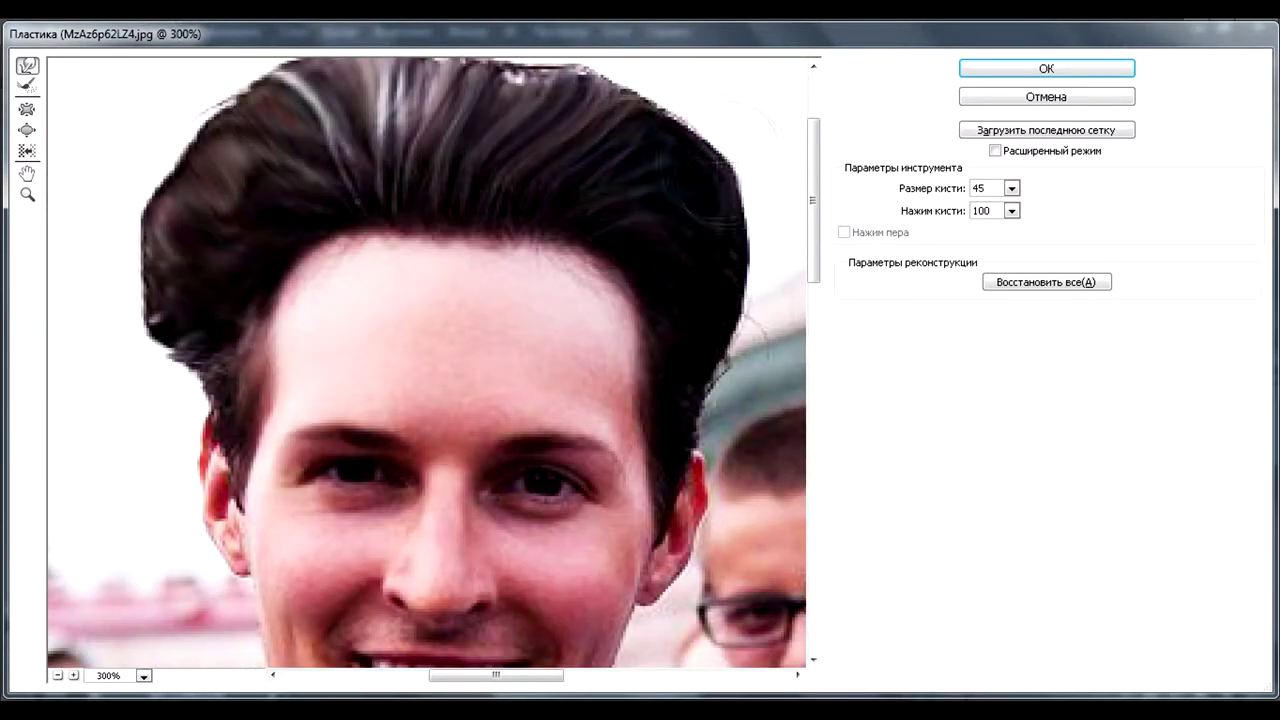
scroll(165, 205, "up", 5)
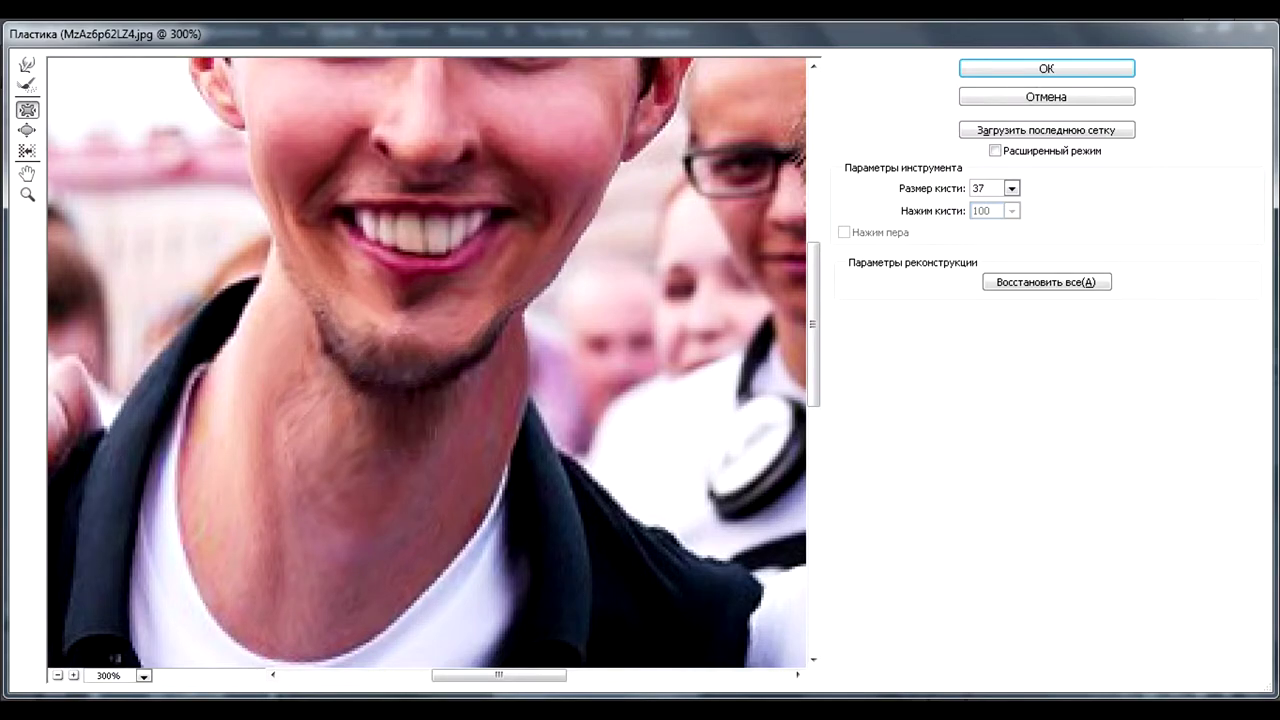
Zoom Liquify out to 100% and stretch the right man's shirt logo downward.
left_click(640, 436, "alt")
left_click(640, 436, "alt")
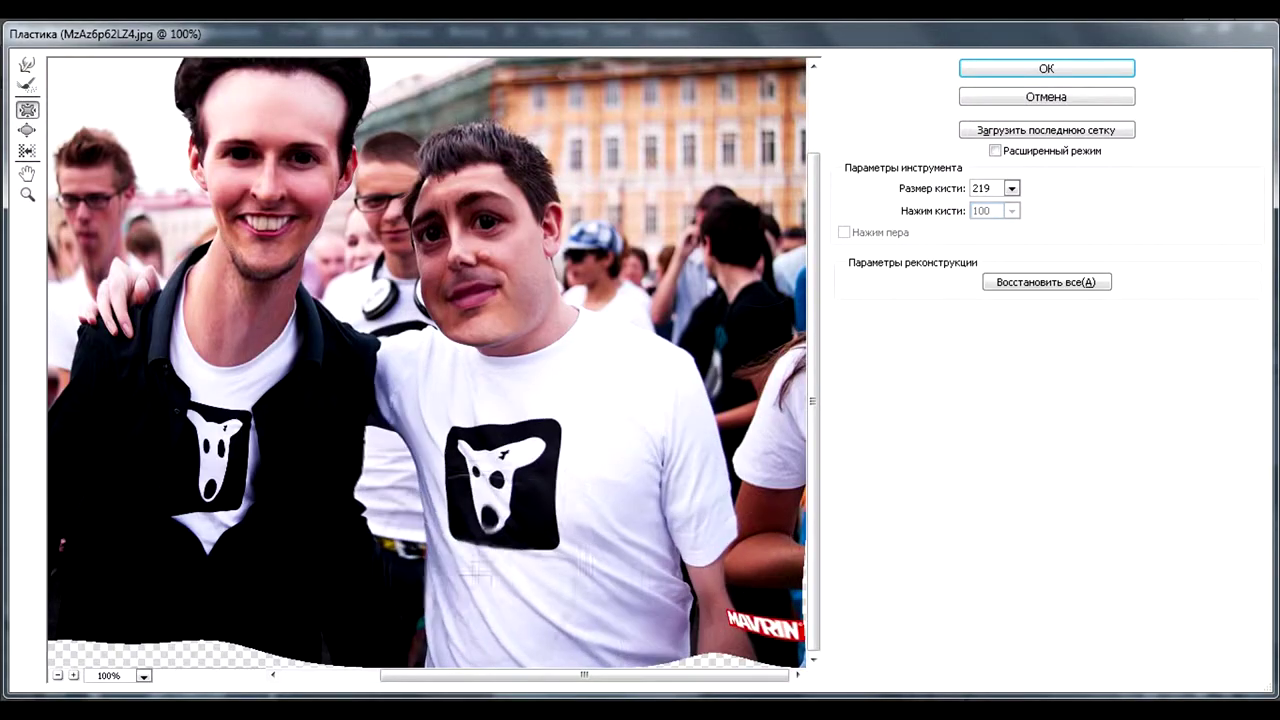
left_click_drag(476, 570, 531, 398)
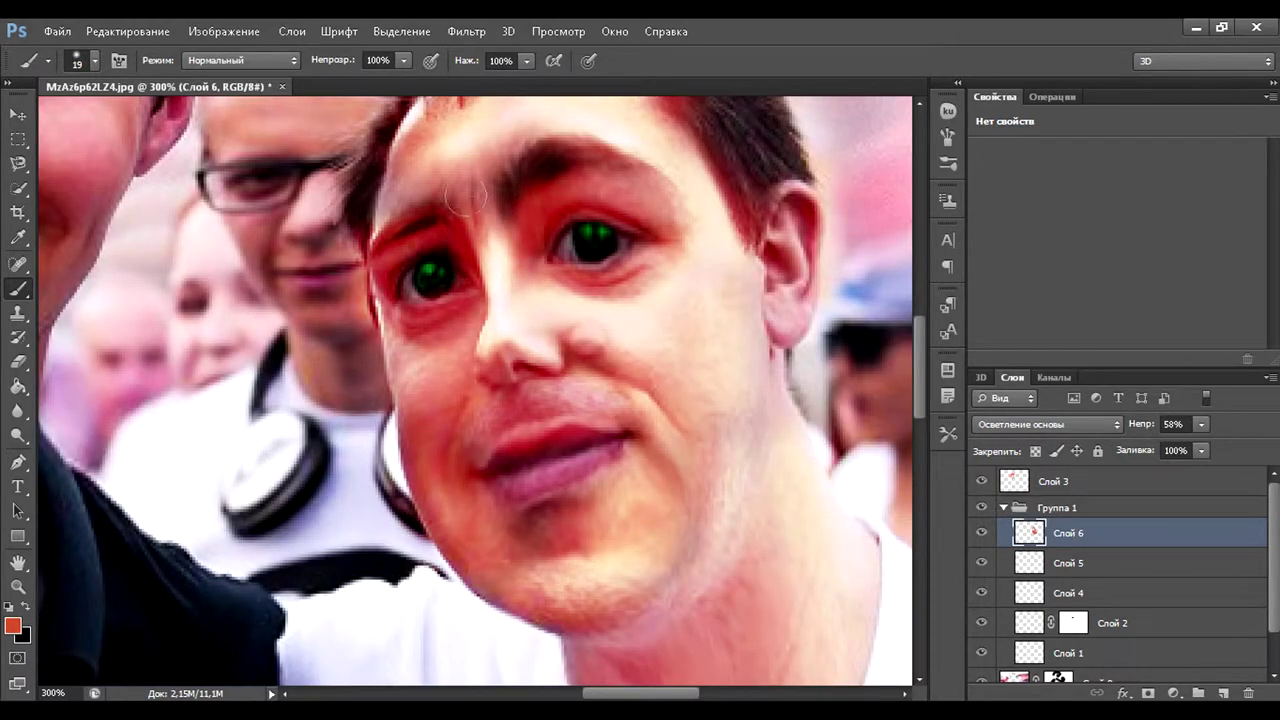
Scroll over the right man's eyes, now painted glowing green on Color Dodge layers.
scroll(465, 196, "up", 2)
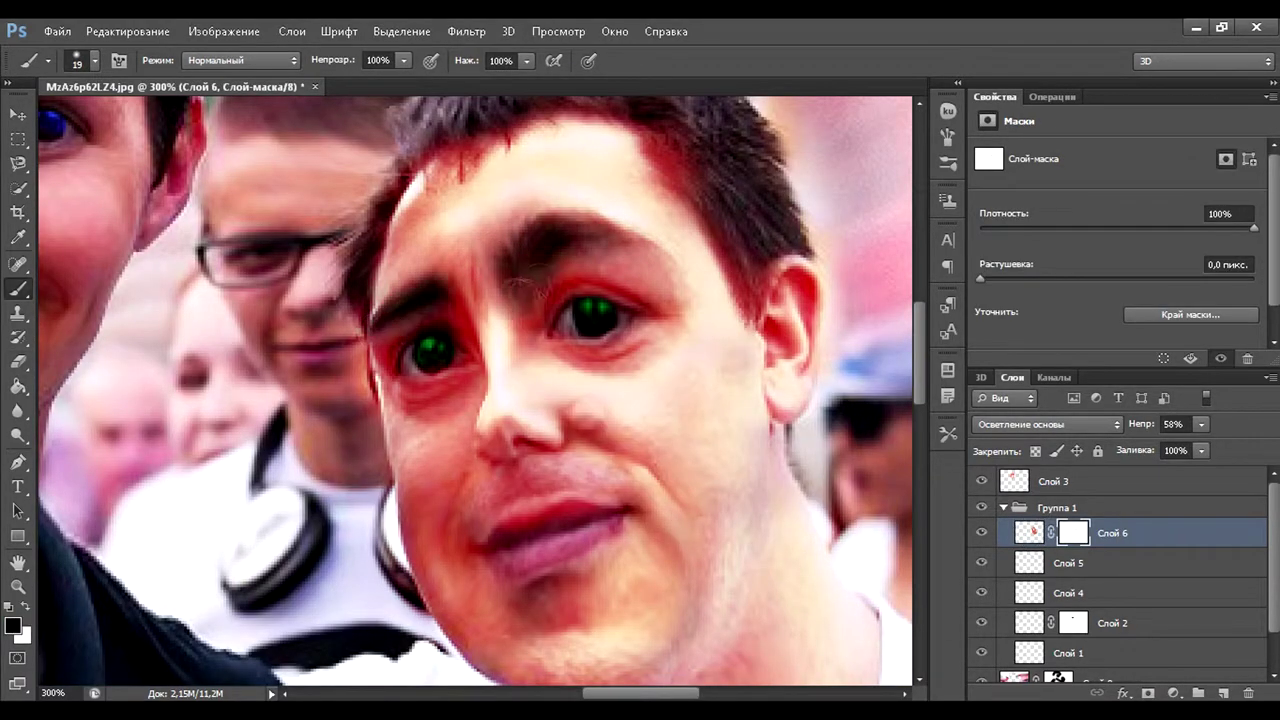
Zoom out to view the whole photo with yellow logos and radially blurred crowd.
key("ctrl+minus")
key("ctrl+minus")
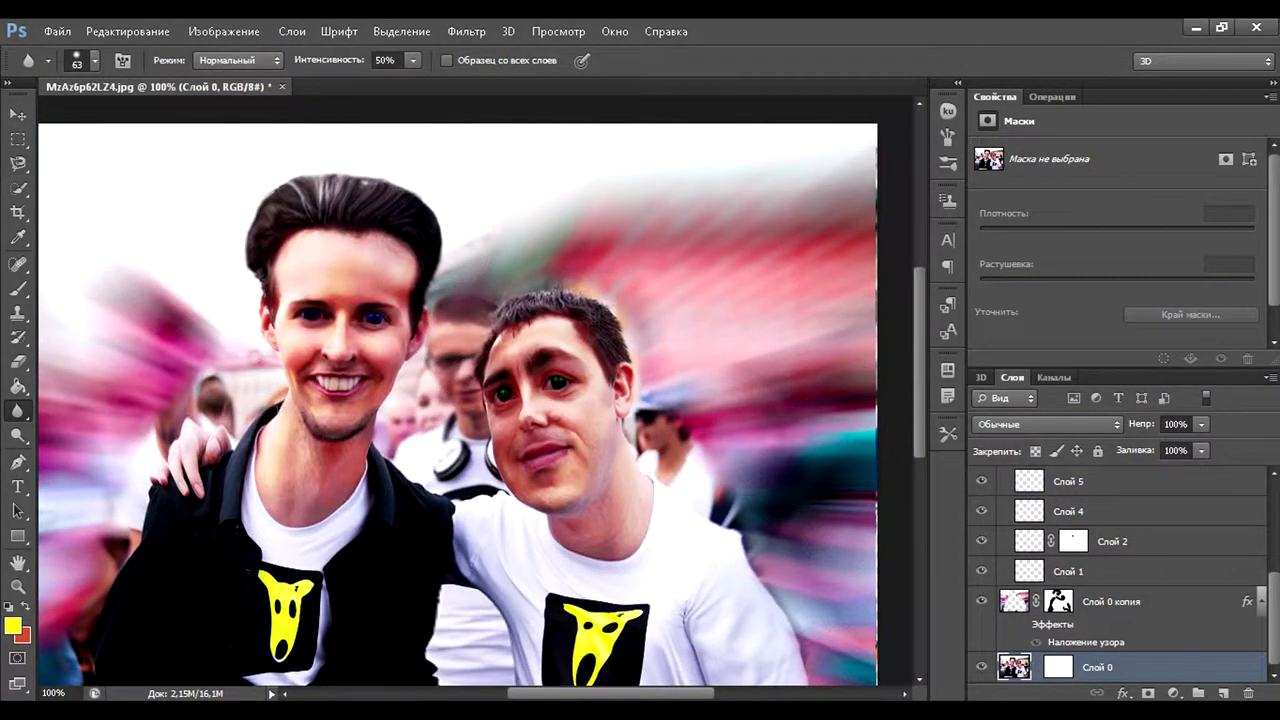
right_click(450, 445)
Set Слой 11 to Overlay, add a Levels adjustment, and set the Gradient Map to 65%.
key("Escape")
scroll(455, 545, "down", 3)
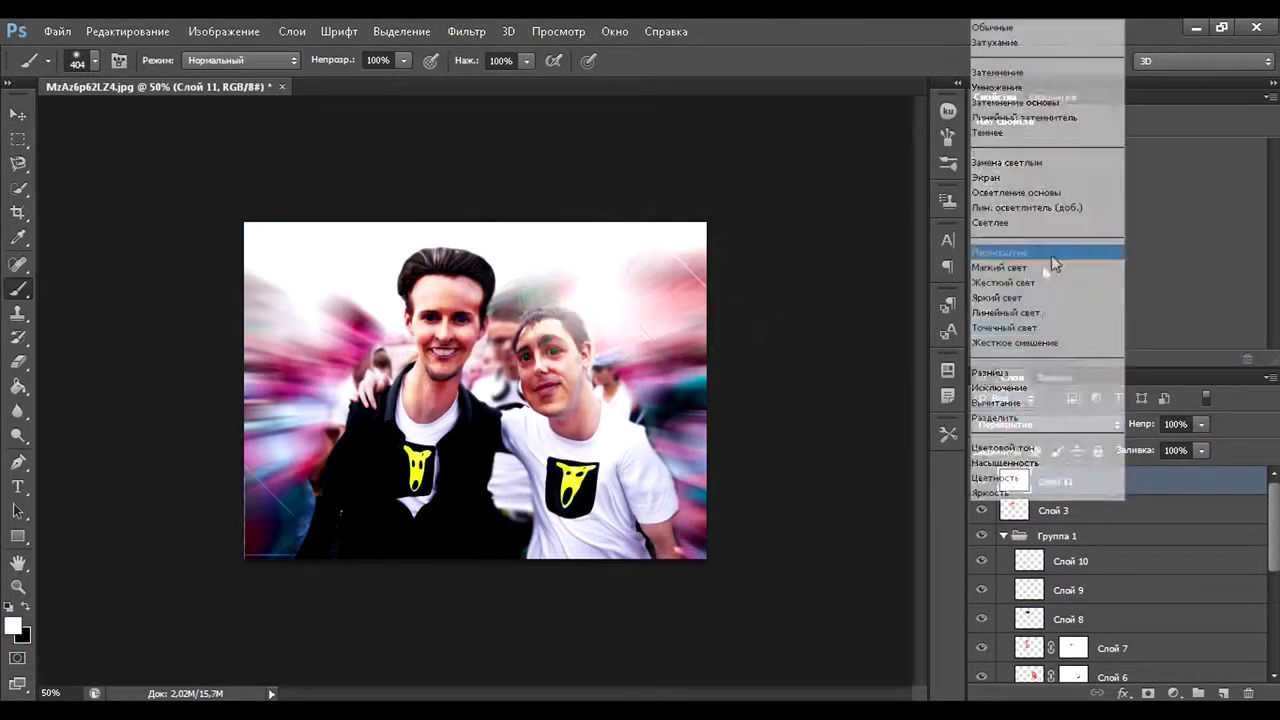
left_click(1050, 252)
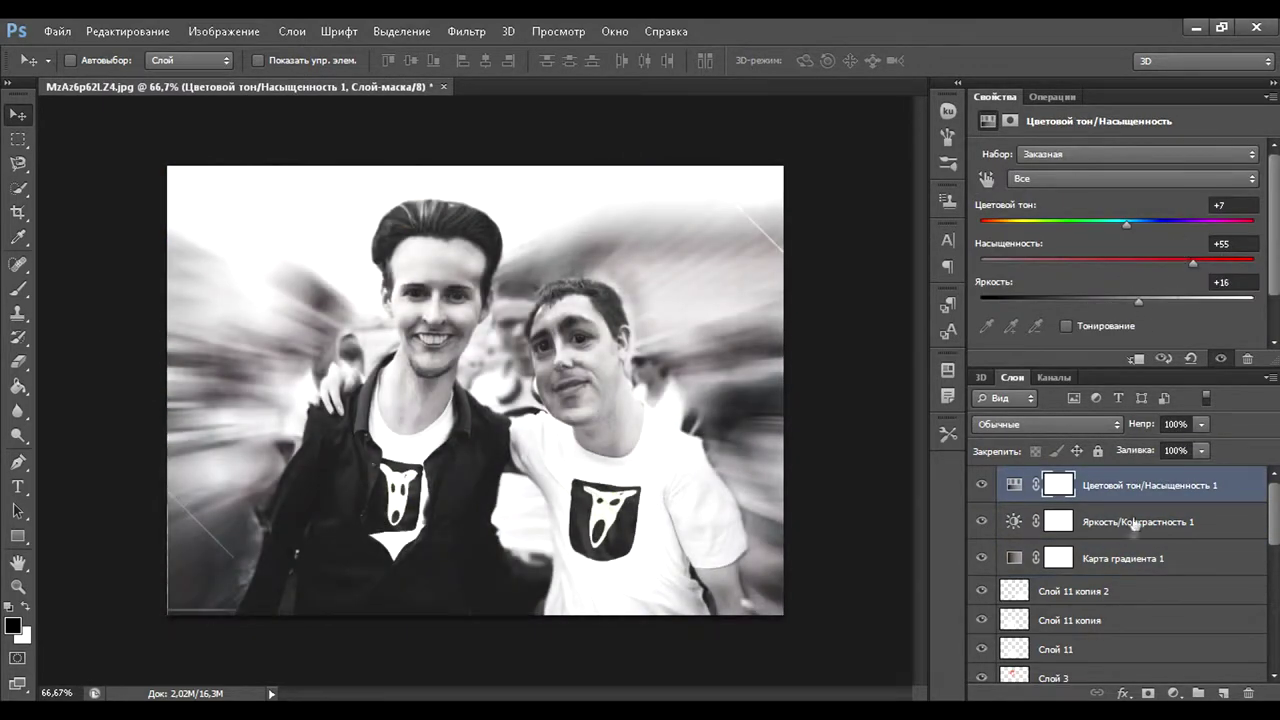
left_click(1142, 369)
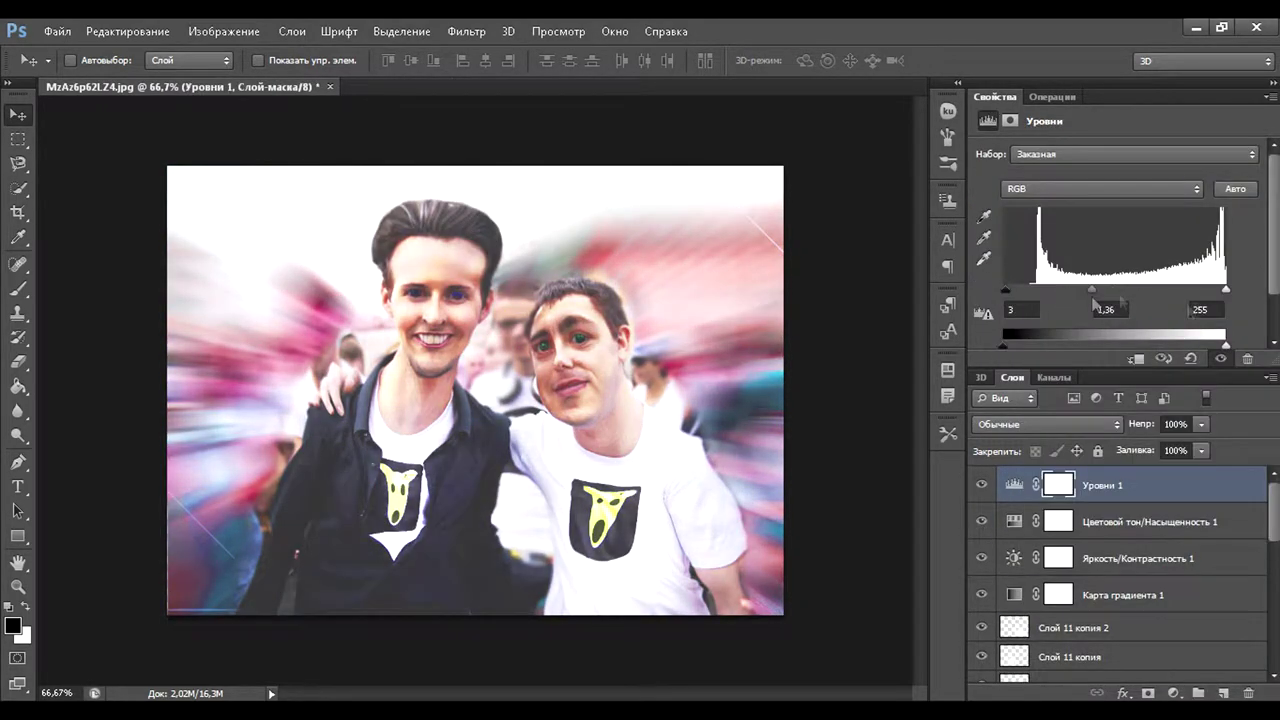
left_click_drag(1221, 444, 1210, 446)
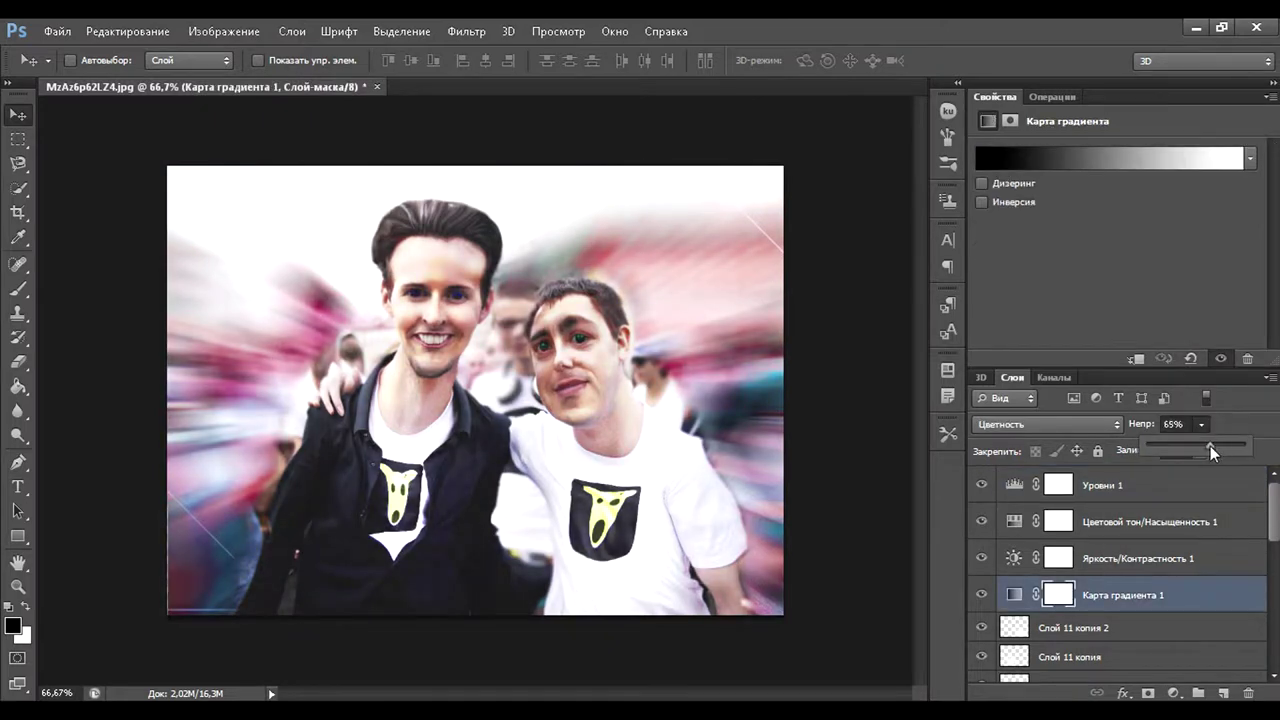
key("ctrl+1")
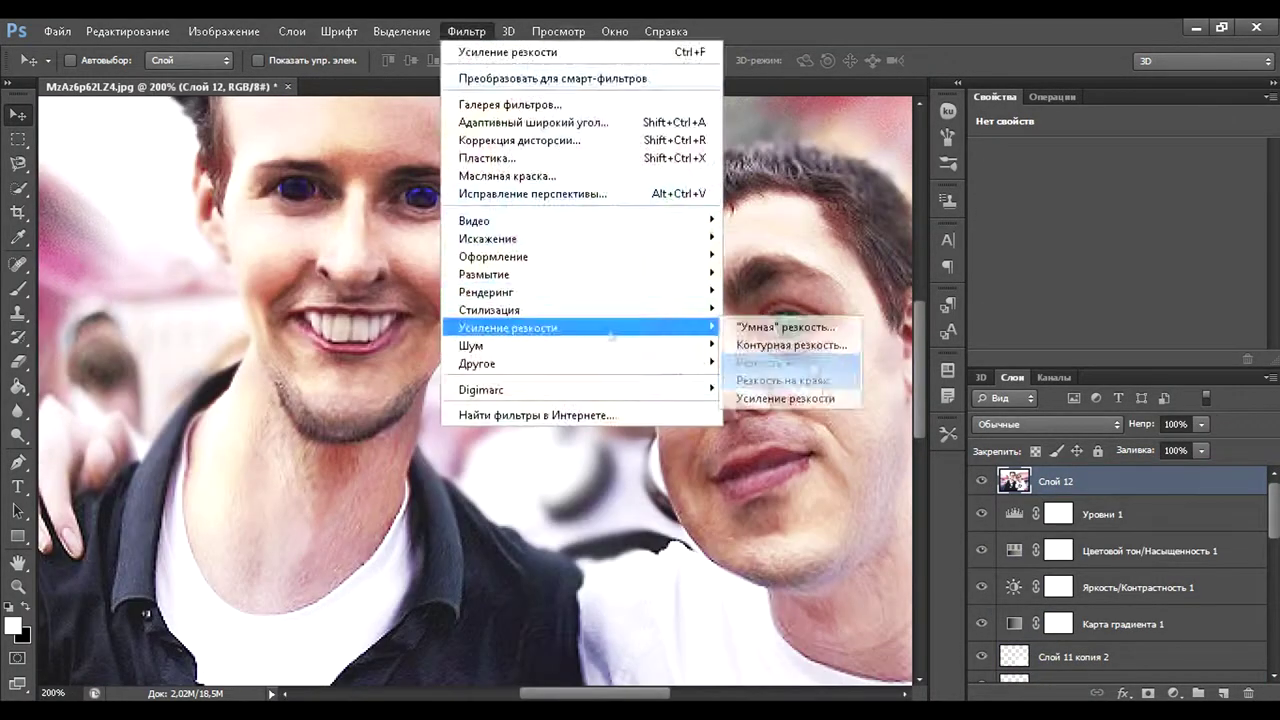
Apply Smart Sharpen to the merged Слой 12, adjusting the sharpening amount.
left_click(785, 327)
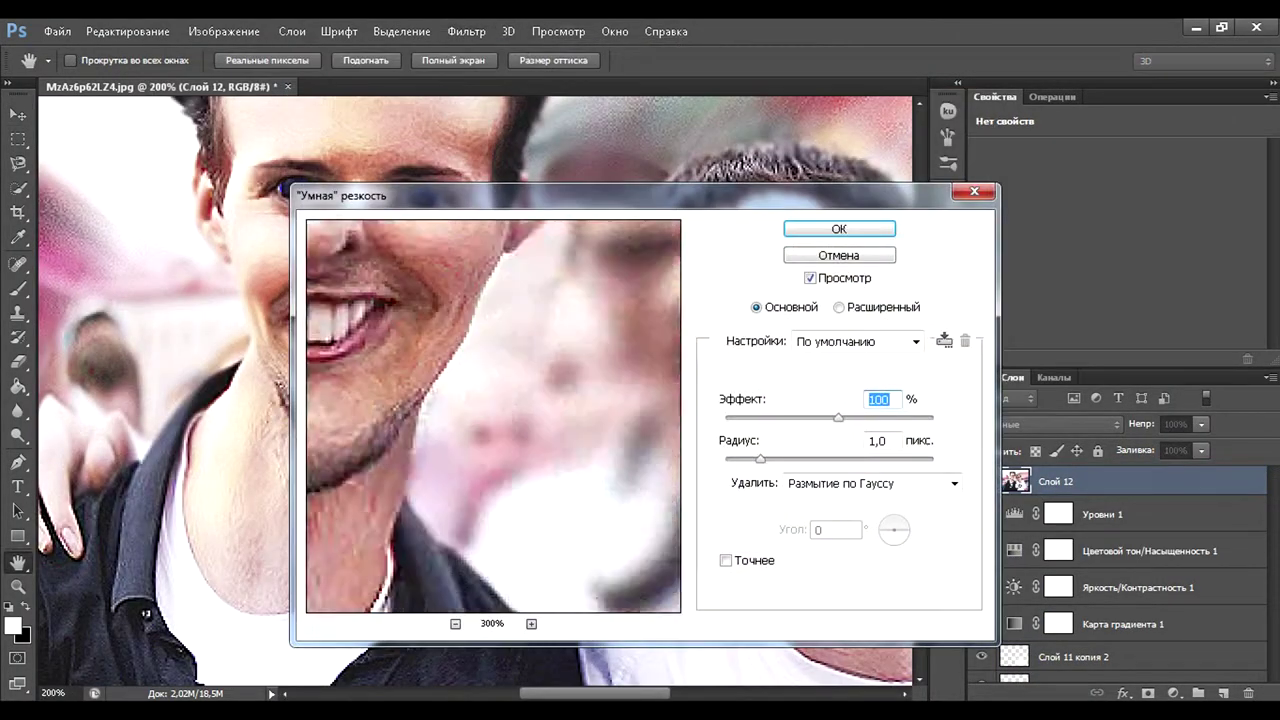
left_click_drag(450, 197, 650, 245)
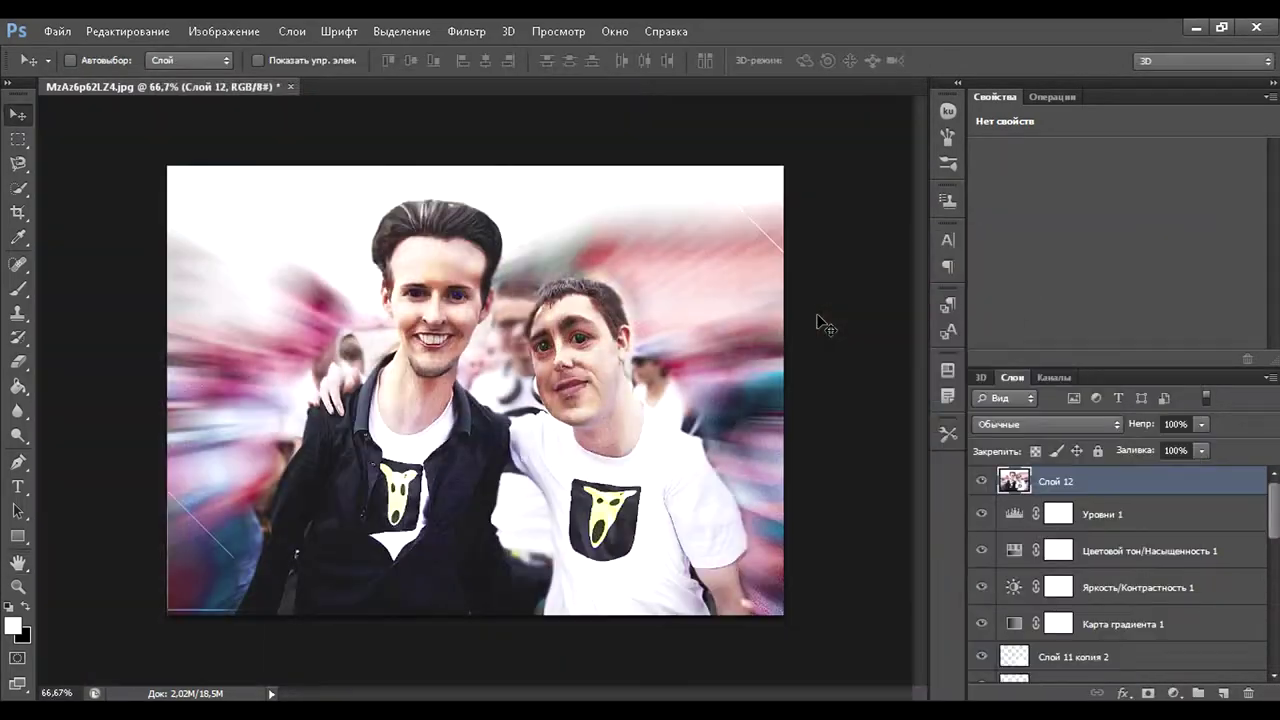